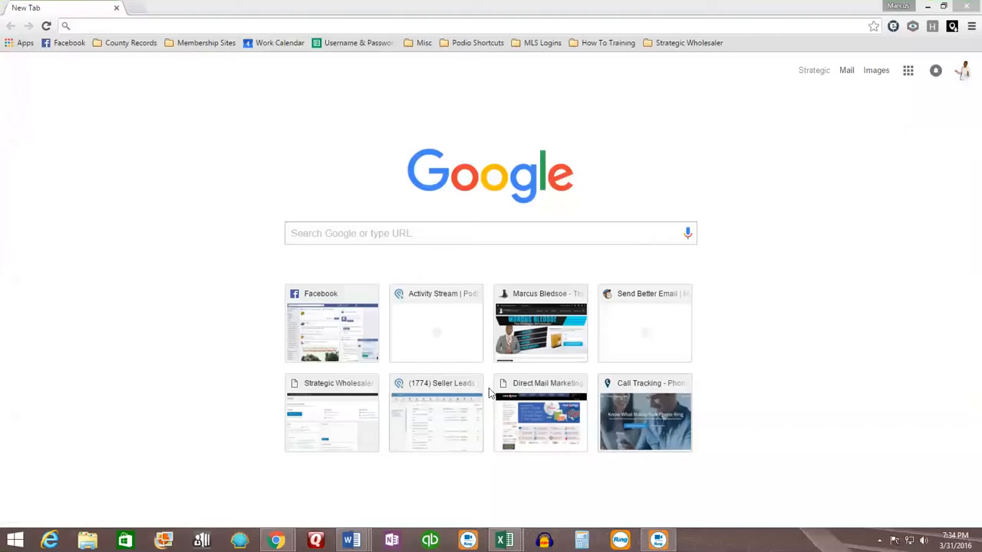
Step: Switch to the Beaumont Recent Absentee Transactions workbook in Excel and autofit column A to show full owner label names
{"action": "left_click", "coordinate": [655, 157]}
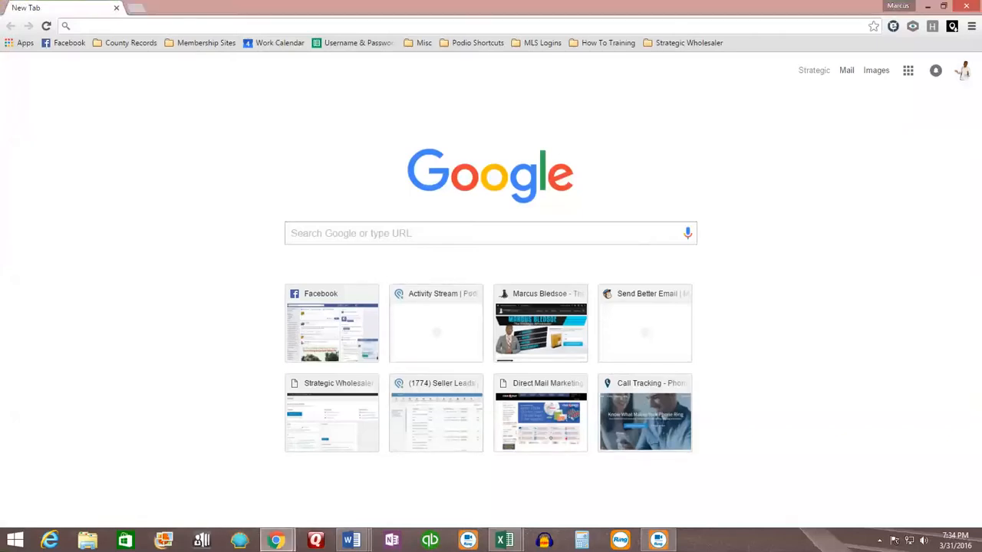
{"action": "key", "text": "alt+Tab"}
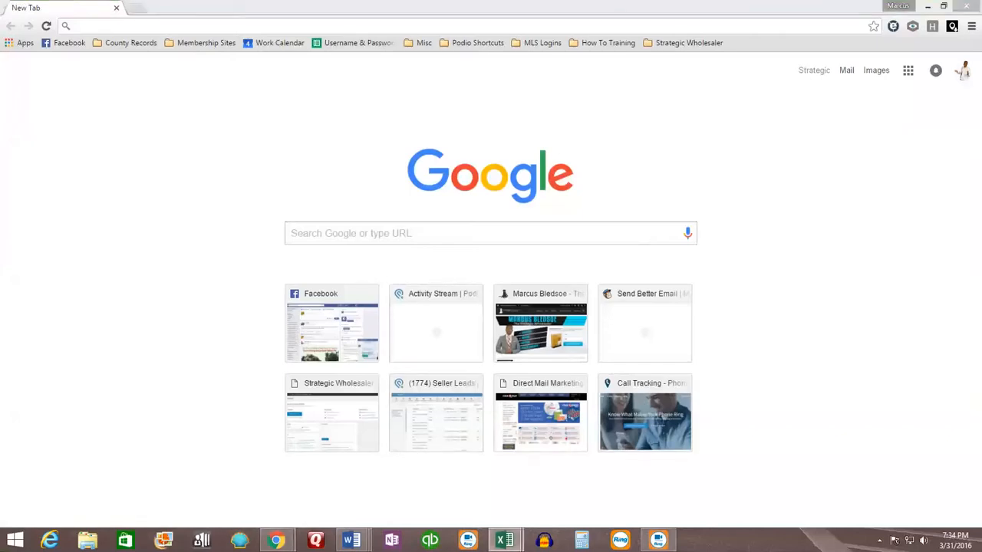
{"action": "left_click", "coordinate": [36, 175]}
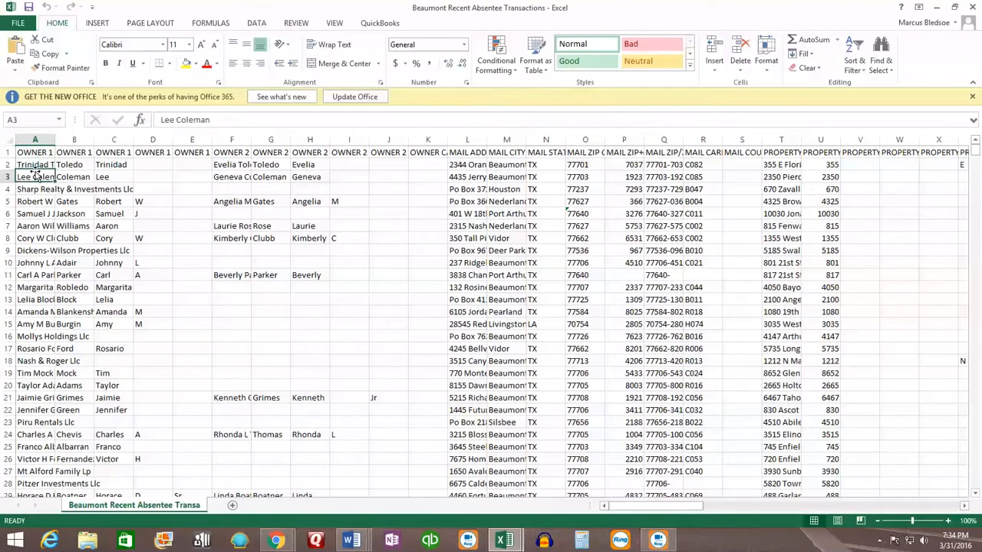
{"action": "double_click", "coordinate": [54, 140]}
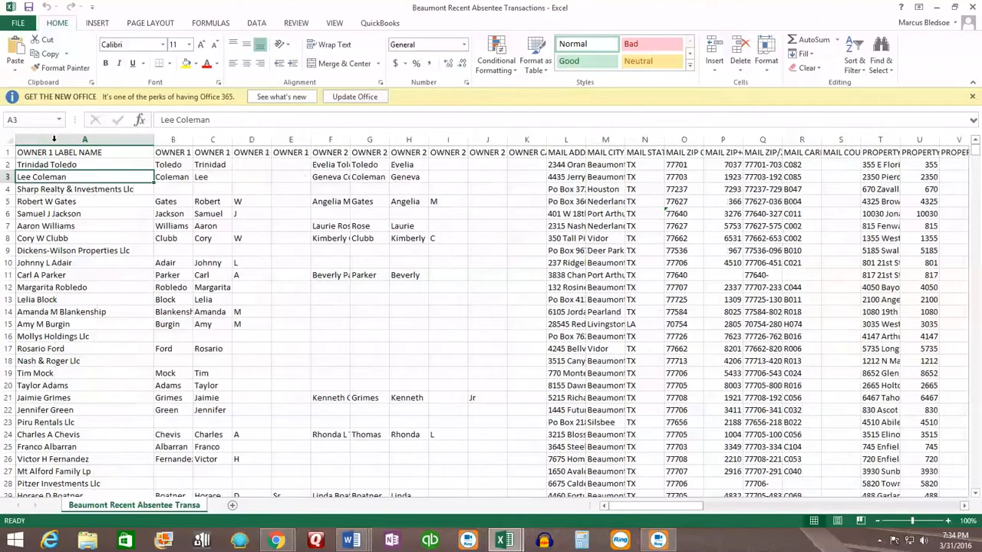
Step: Scroll through the owner label names in column A from top to bottom of the list
{"action": "left_click", "coordinate": [75, 166]}
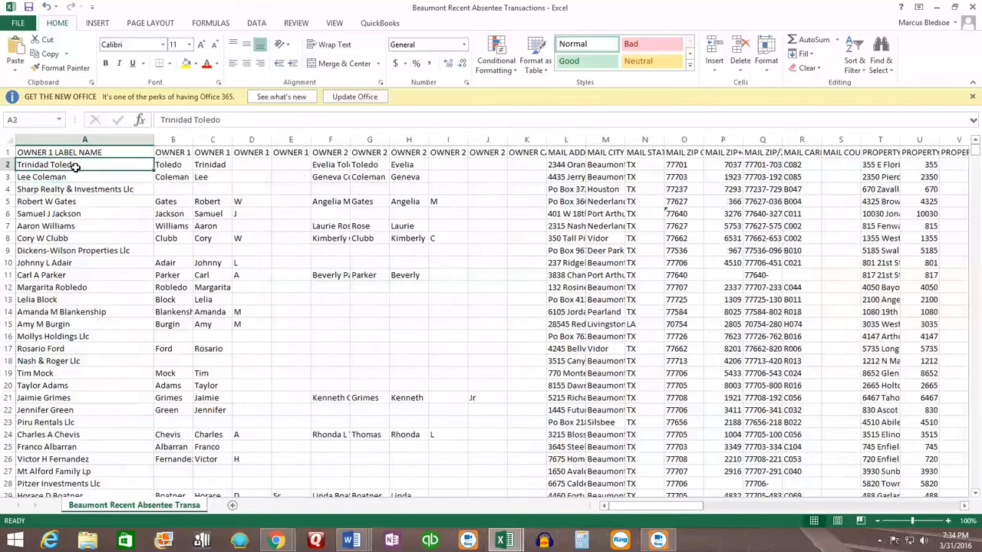
{"action": "scroll", "coordinate": [74, 214], "scroll_direction": "down", "scroll_amount": 14}
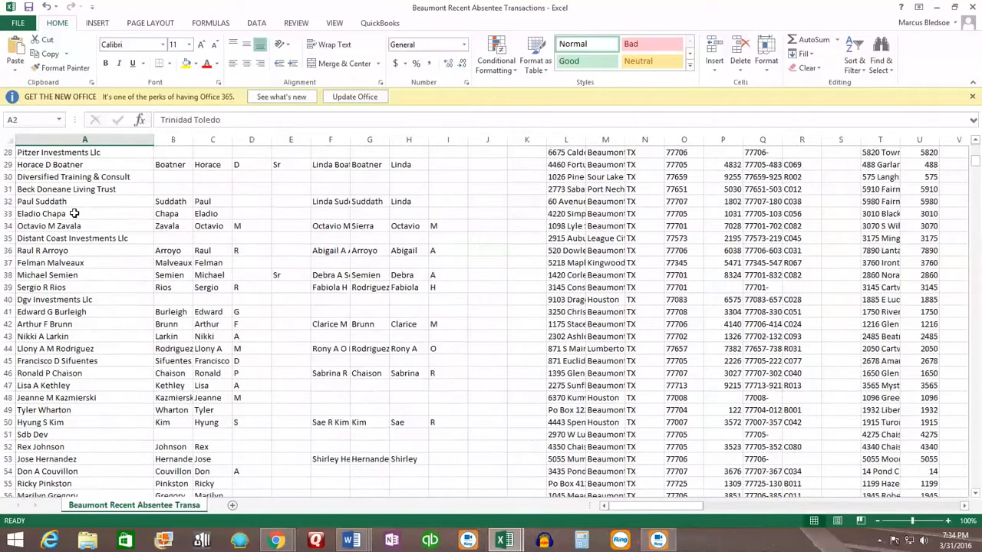
{"action": "scroll", "coordinate": [76, 214], "scroll_direction": "down", "scroll_amount": 3}
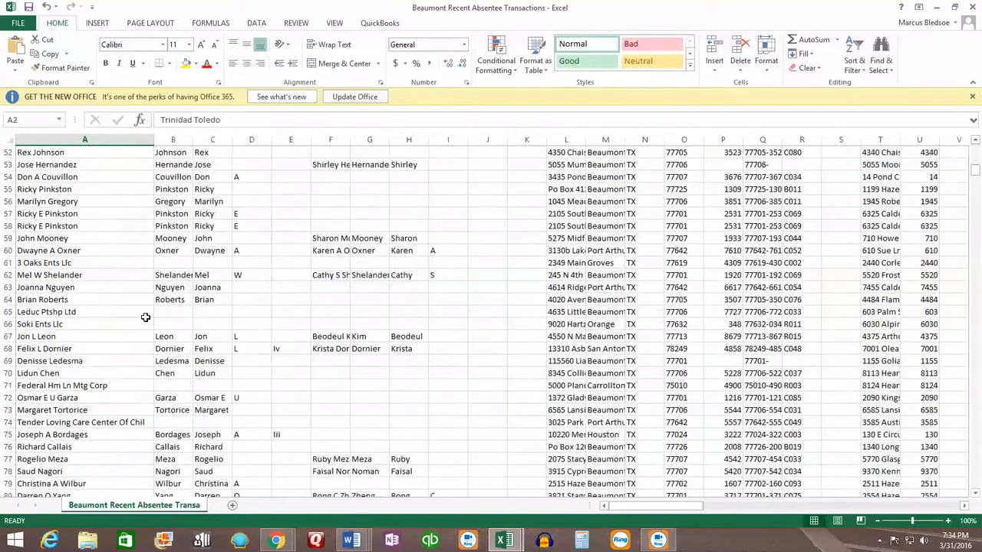
{"action": "scroll", "coordinate": [144, 315], "scroll_direction": "up", "scroll_amount": 11}
{"action": "left_click", "coordinate": [72, 188]}
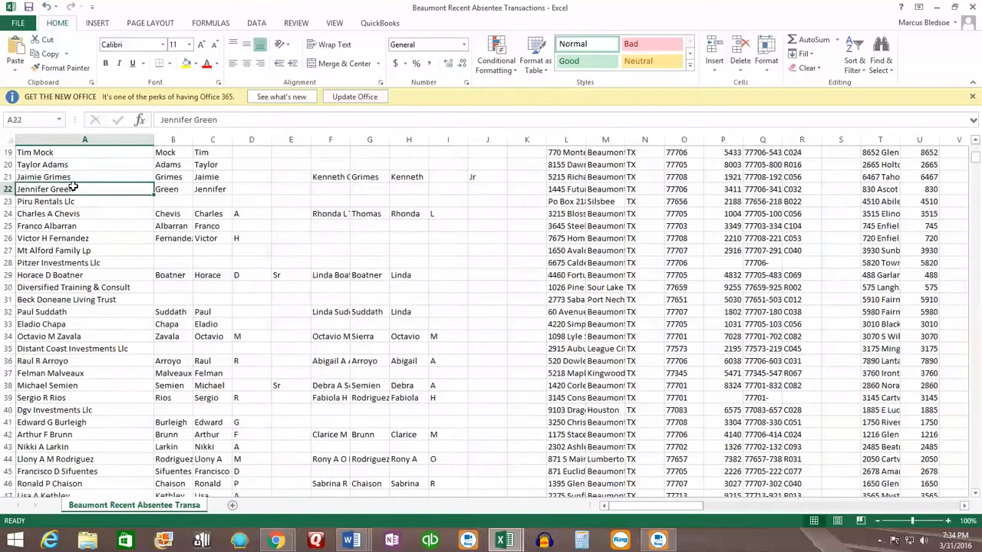
{"action": "key", "text": "ctrl+shift+Down"}
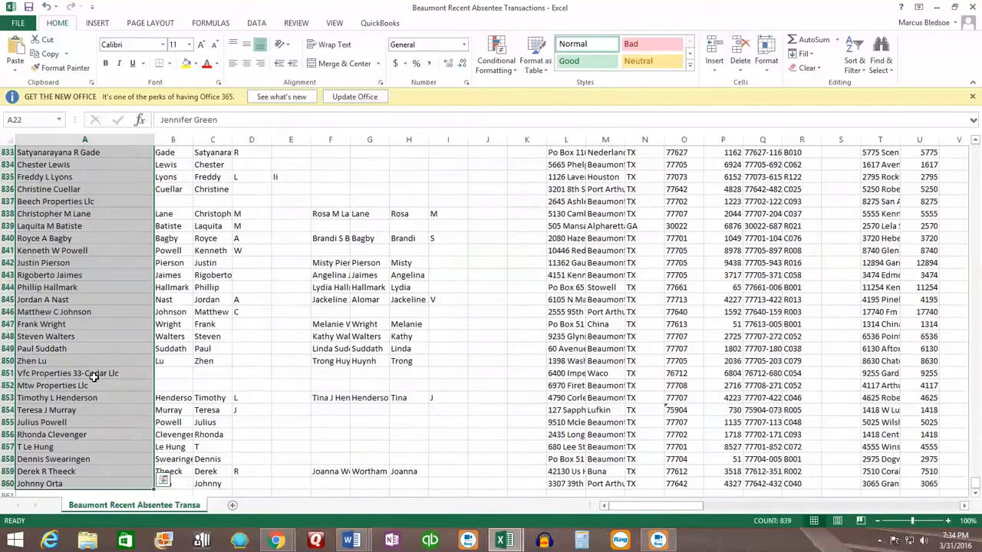
{"action": "scroll", "coordinate": [108, 338], "scroll_direction": "up", "scroll_amount": 2}
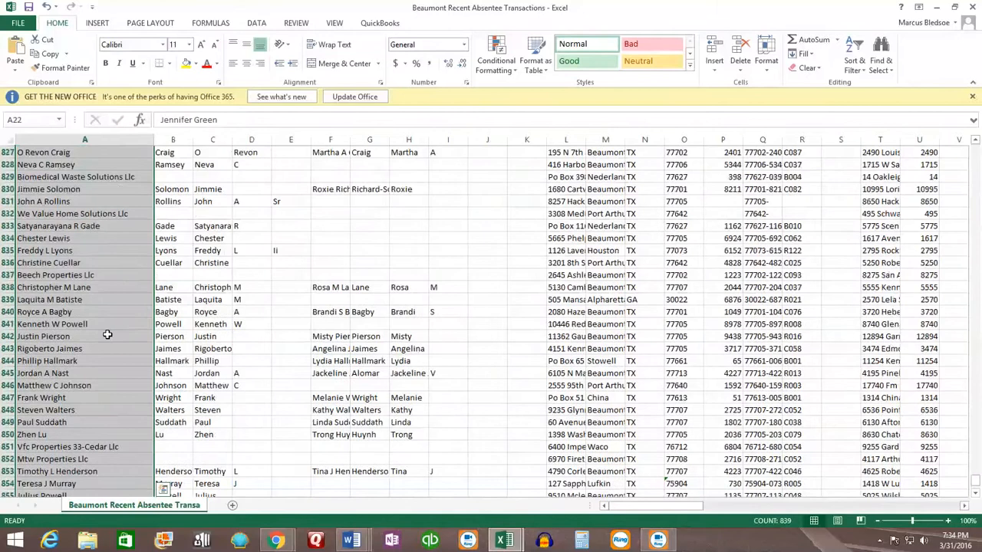
{"action": "scroll", "coordinate": [107, 335], "scroll_direction": "up", "scroll_amount": 6}
{"action": "left_click", "coordinate": [91, 269]}
{"action": "scroll", "coordinate": [91, 272], "scroll_direction": "up", "scroll_amount": 12}
{"action": "scroll", "coordinate": [92, 274], "scroll_direction": "up", "scroll_amount": 20}
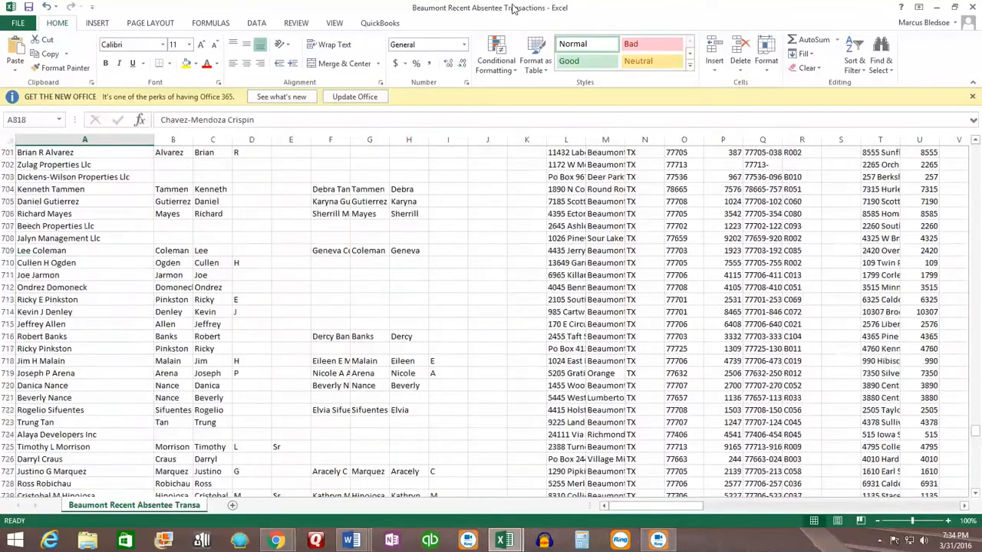
{"action": "scroll", "coordinate": [164, 292], "scroll_direction": "up", "scroll_amount": 20}
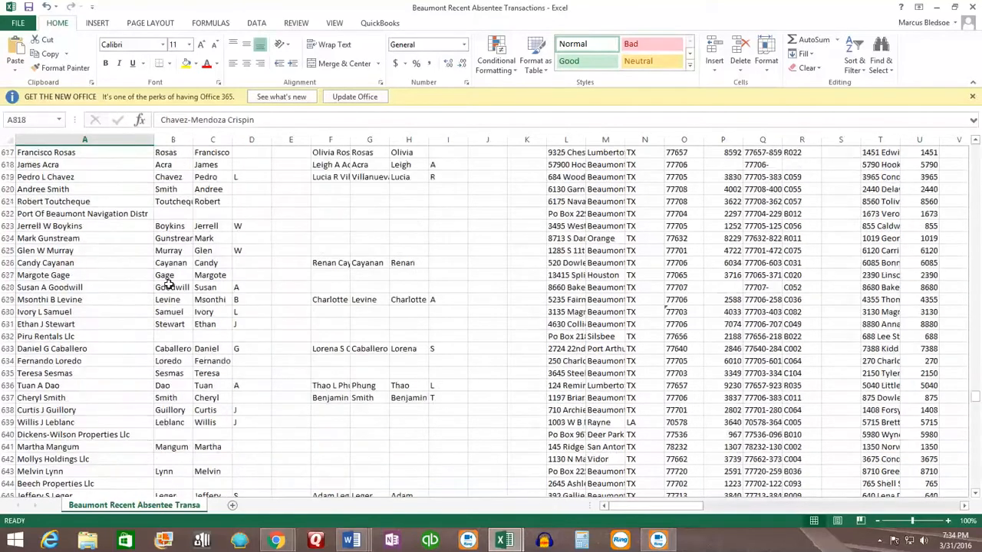
{"action": "scroll", "coordinate": [115, 238], "scroll_direction": "up", "scroll_amount": 5}
{"action": "left_click", "coordinate": [87, 222]}
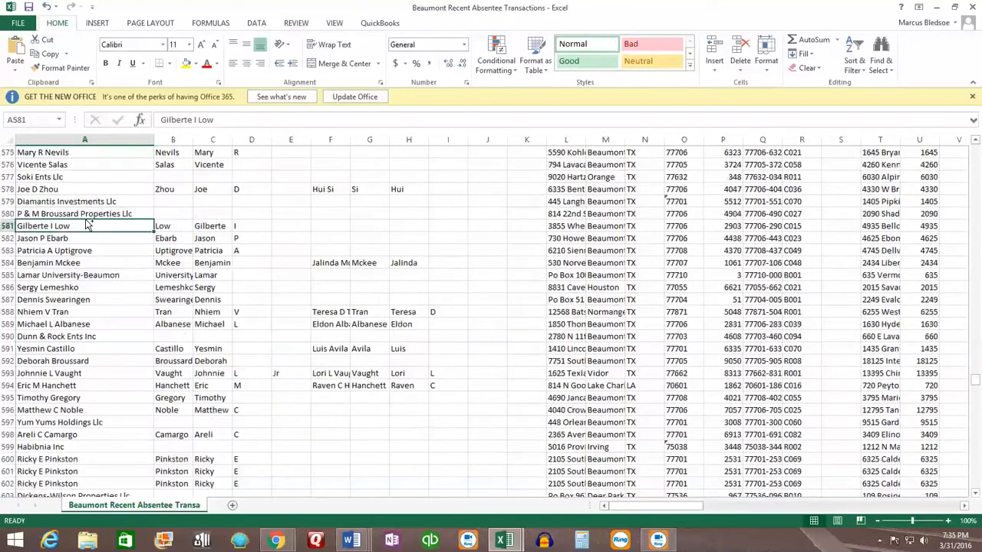
{"action": "key", "text": "ctrl+shift+Up"}
{"action": "left_click", "coordinate": [86, 155]}
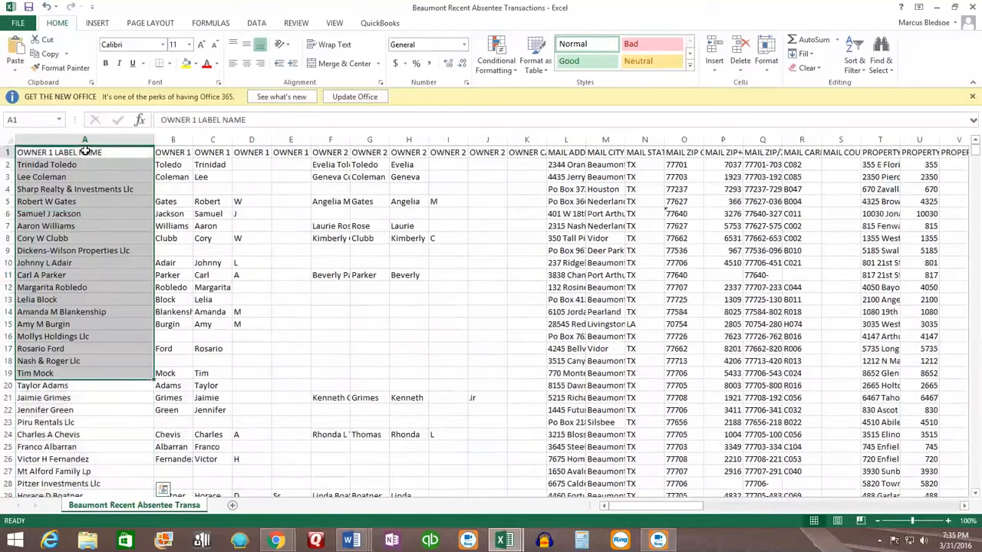
Step: Autofit the MAIL ADDRESS column so full addresses are shown
{"action": "left_click", "coordinate": [559, 155]}
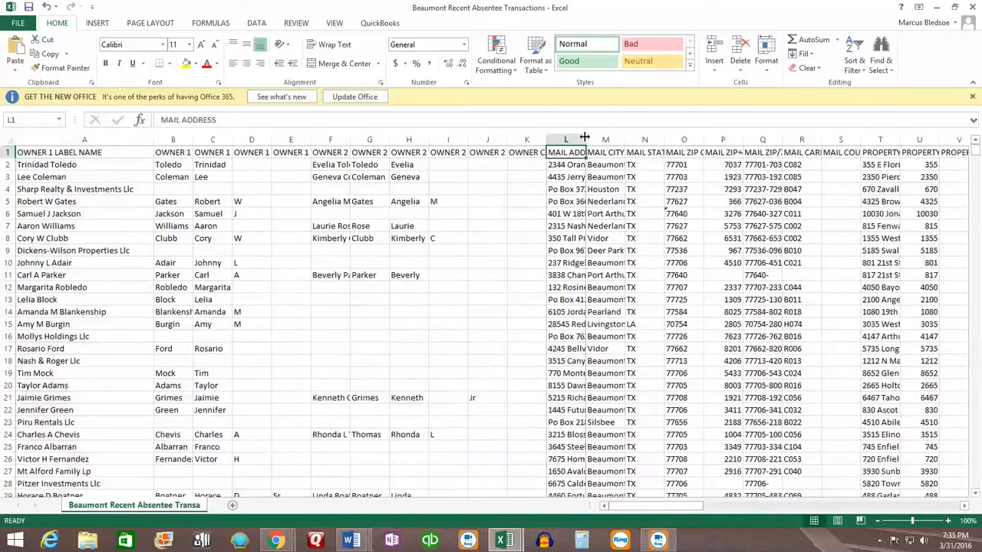
{"action": "double_click", "coordinate": [588, 144]}
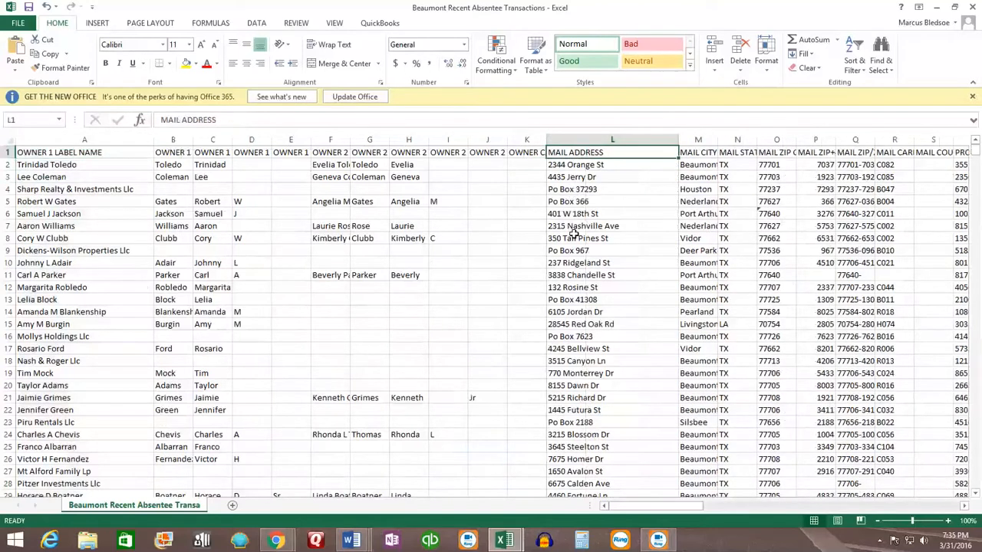
{"action": "left_click", "coordinate": [569, 163]}
{"action": "scroll", "coordinate": [596, 196], "scroll_direction": "down", "scroll_amount": 1}
{"action": "scroll", "coordinate": [594, 199], "scroll_direction": "up", "scroll_amount": 1}
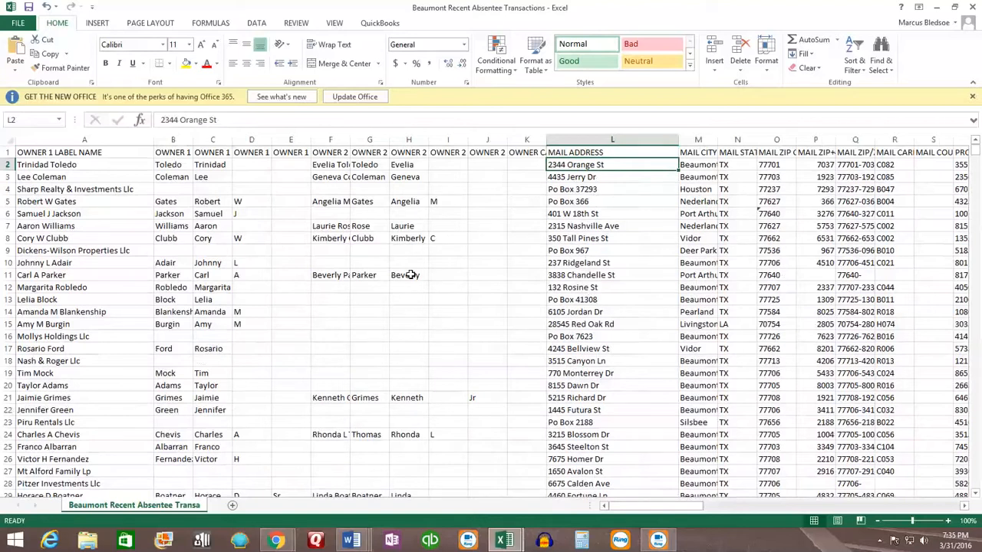
Step: Select the whole sheet and insert a PivotTable on a new worksheet
{"action": "left_click", "coordinate": [9, 139]}
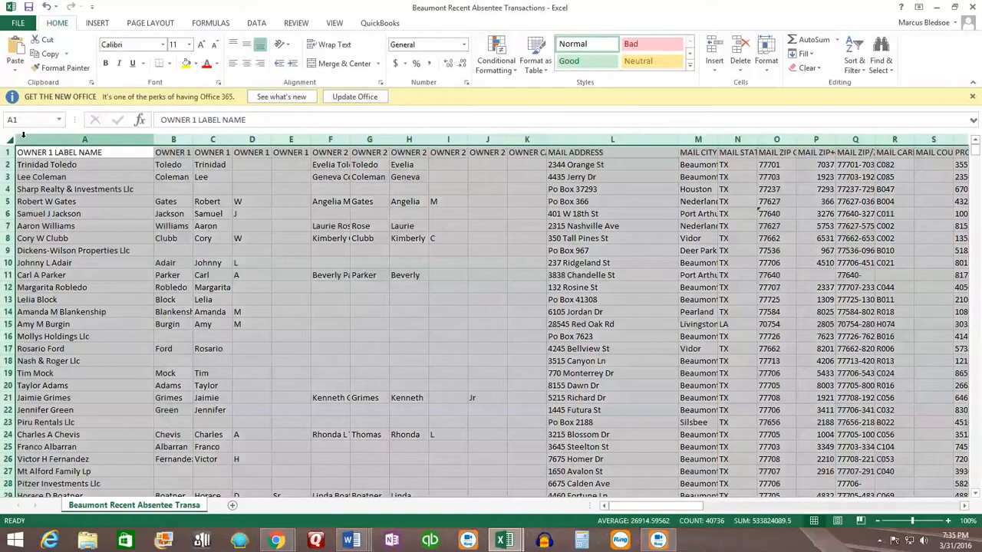
{"action": "left_click", "coordinate": [97, 23]}
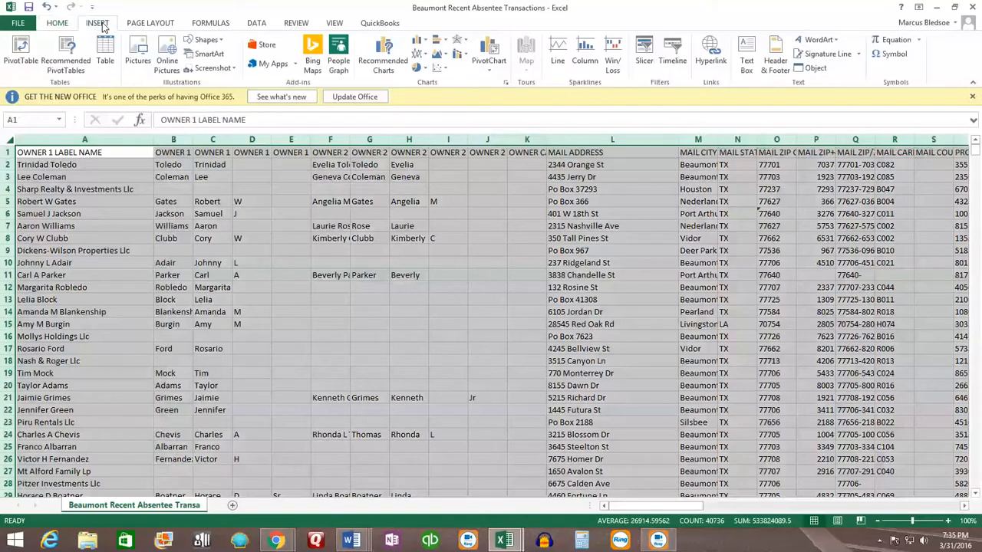
{"action": "left_click", "coordinate": [23, 52]}
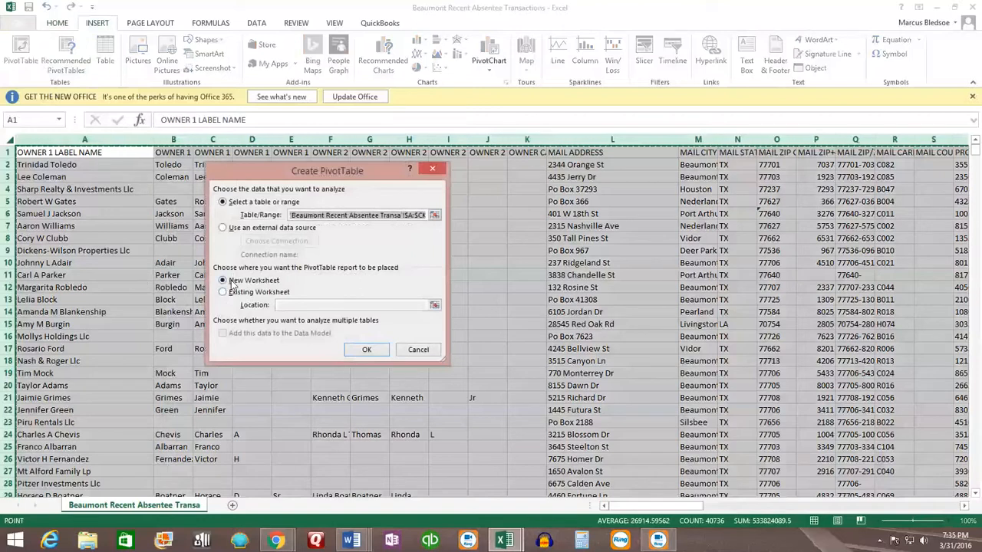
{"action": "left_click", "coordinate": [368, 349]}
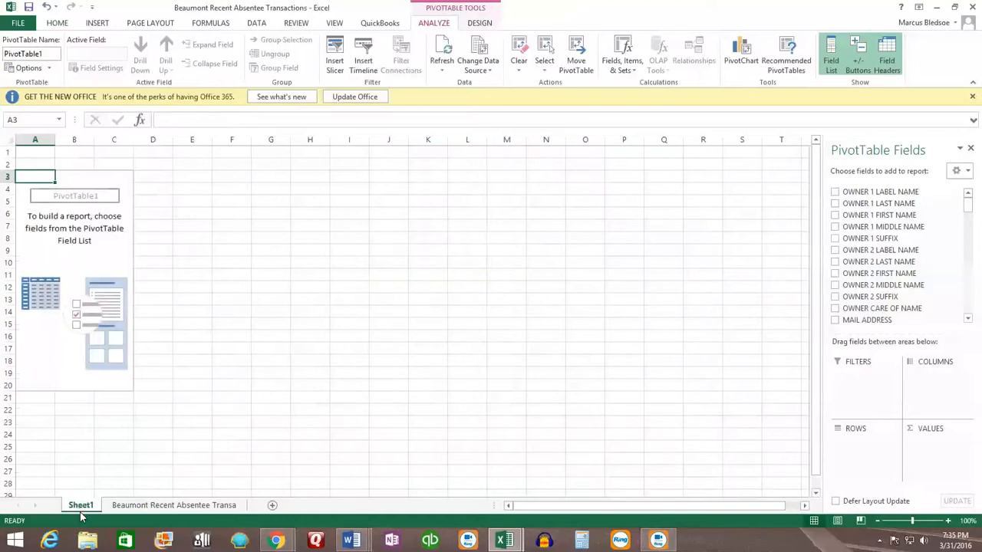
Step: Rename the new pivot sheet as Cash Buyers
{"action": "type", "text": "Buyer"}
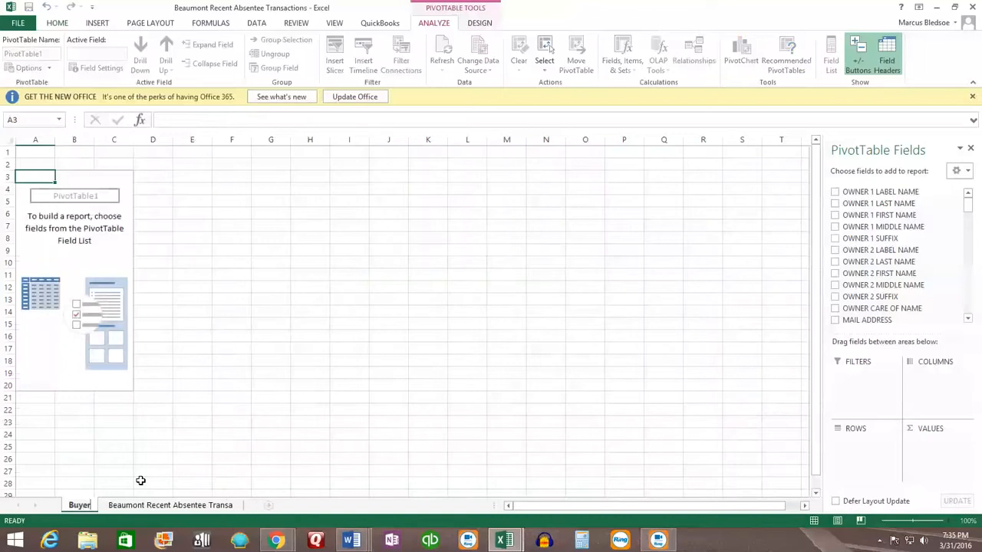
{"action": "key", "text": "BackSpace"}
{"action": "key", "text": "BackSpace"}
{"action": "key", "text": "BackSpace"}
{"action": "key", "text": "BackSpace"}
{"action": "key", "text": "BackSpace"}
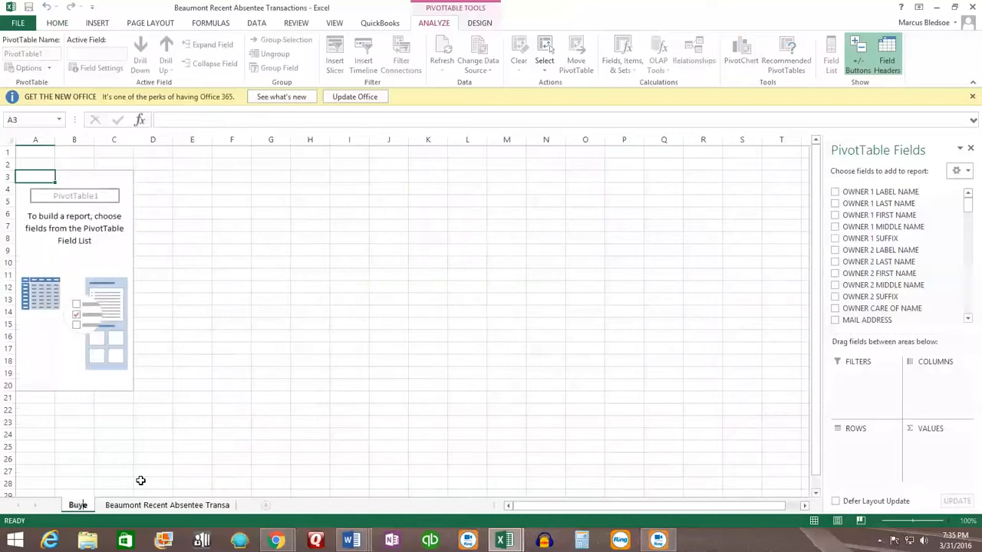
{"action": "type", "text": "cash Buyers"}
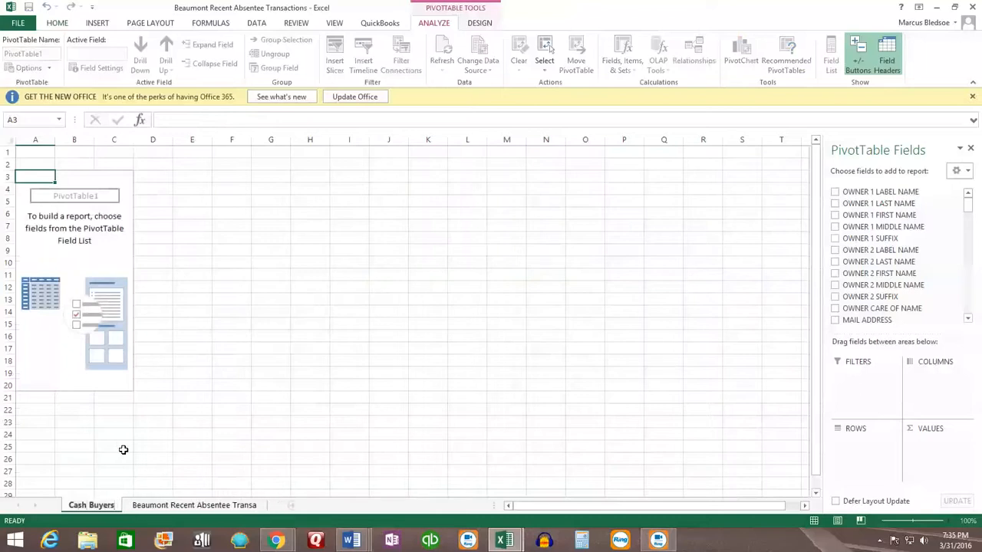
Step: Add MAIL ADDRESS to the pivot table's rows and as a count in its values
{"action": "left_click", "coordinate": [109, 311]}
{"action": "left_click", "coordinate": [109, 240]}
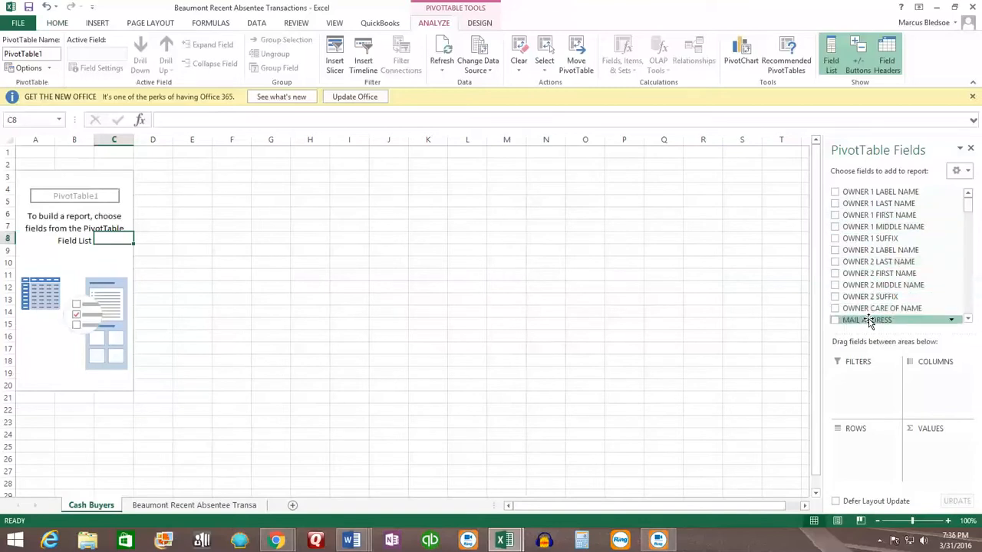
{"action": "left_click_drag", "start_coordinate": [867, 322], "coordinate": [866, 454]}
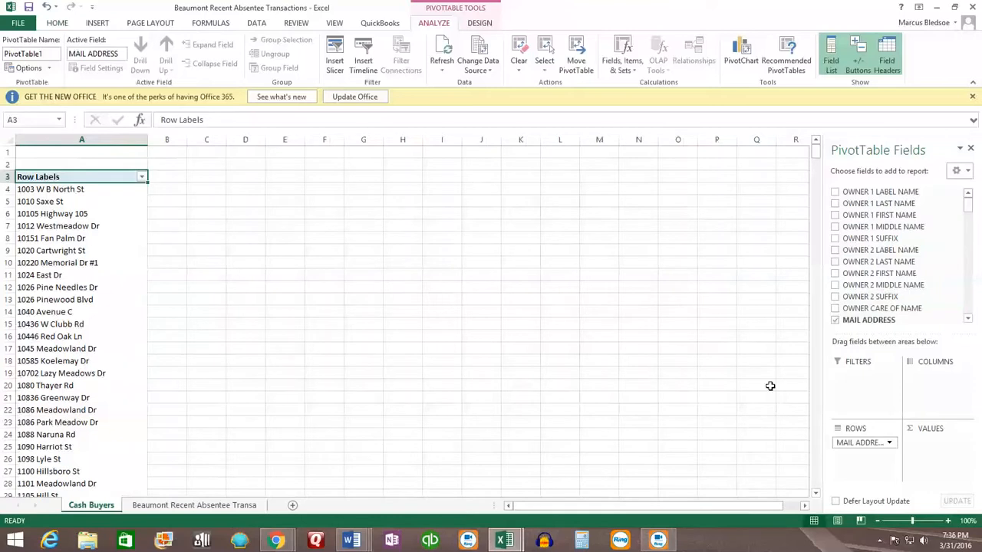
{"action": "left_click_drag", "start_coordinate": [859, 322], "coordinate": [932, 456]}
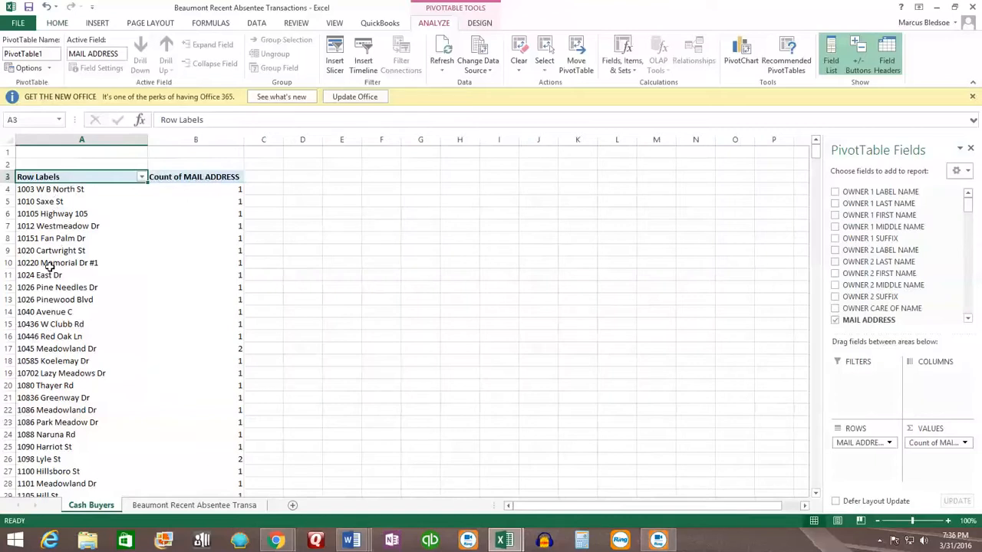
Step: Sort the Count of MAIL ADDRESS values from largest to smallest
{"action": "left_click", "coordinate": [178, 196]}
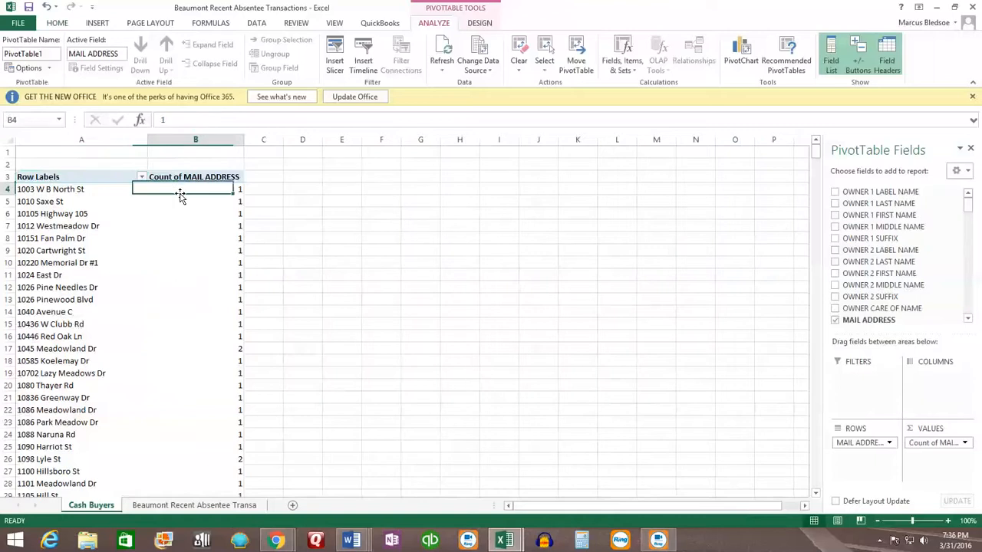
{"action": "left_click", "coordinate": [257, 23]}
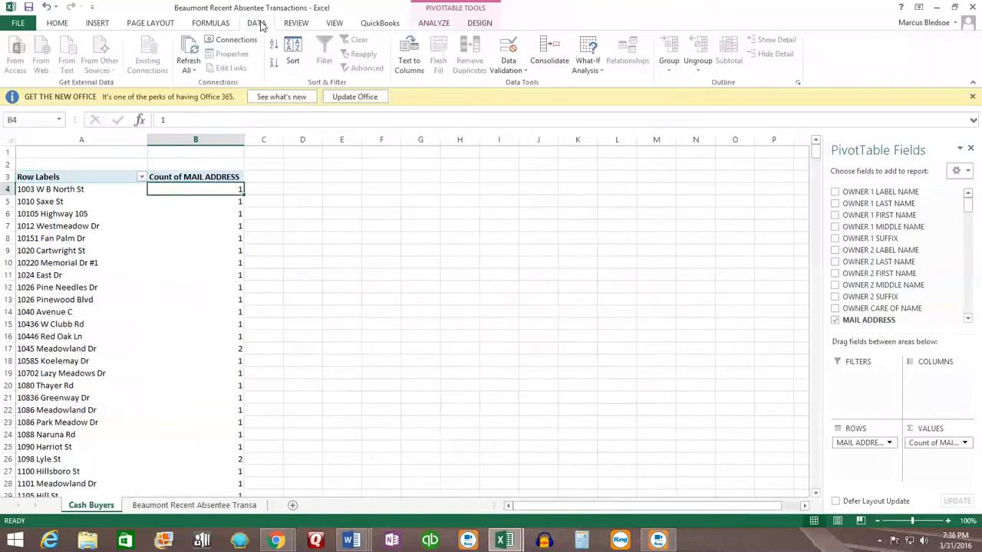
{"action": "left_click", "coordinate": [274, 62]}
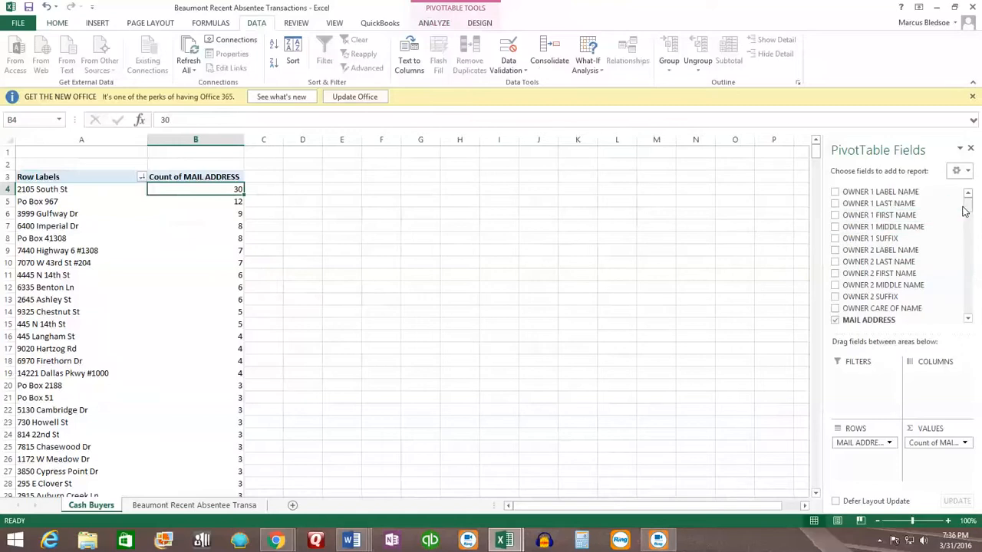
Step: Add OWNER 1 LABEL NAME to the pivot rows beneath MAIL ADDRESS
{"action": "left_click_drag", "start_coordinate": [967, 200], "coordinate": [968, 220]}
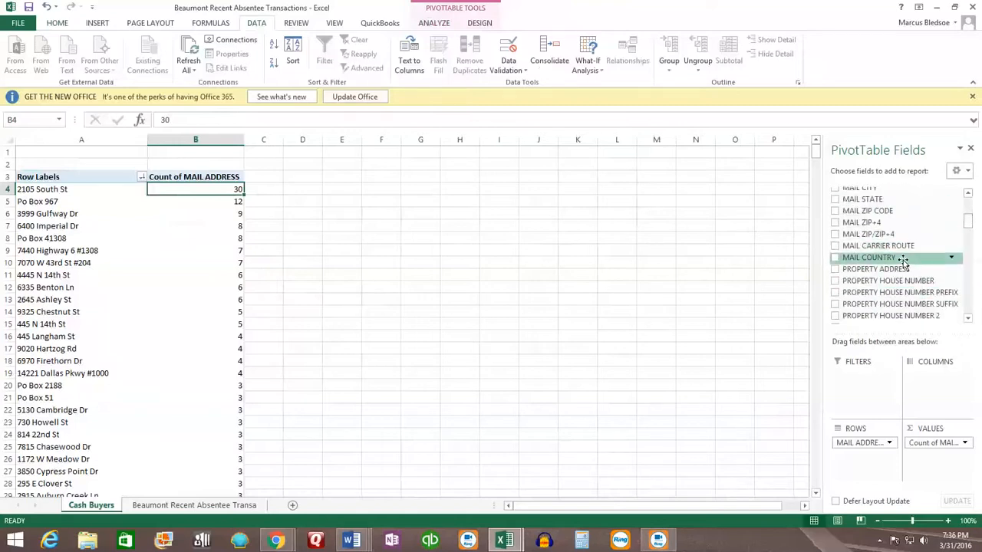
{"action": "left_click_drag", "start_coordinate": [967, 219], "coordinate": [968, 201]}
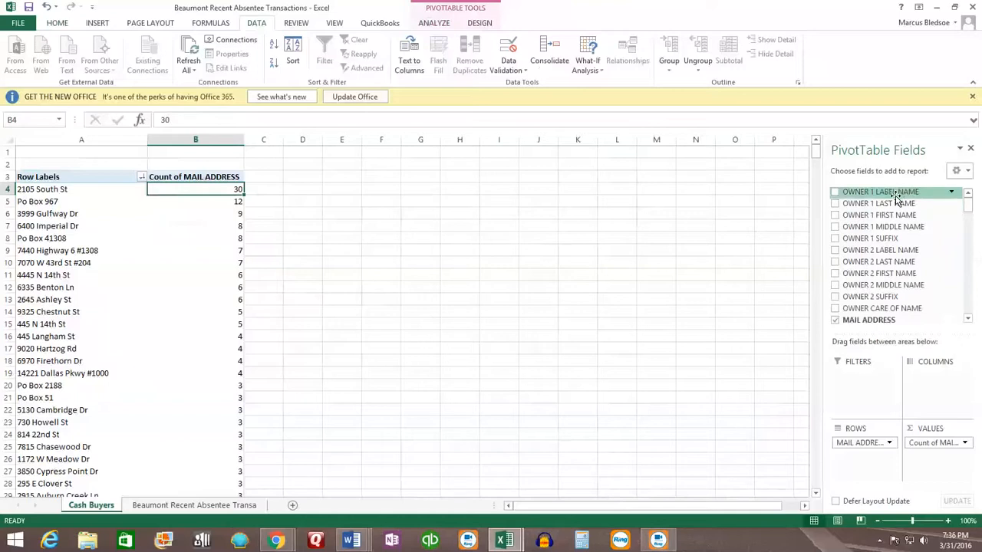
{"action": "left_click_drag", "start_coordinate": [875, 195], "coordinate": [869, 470]}
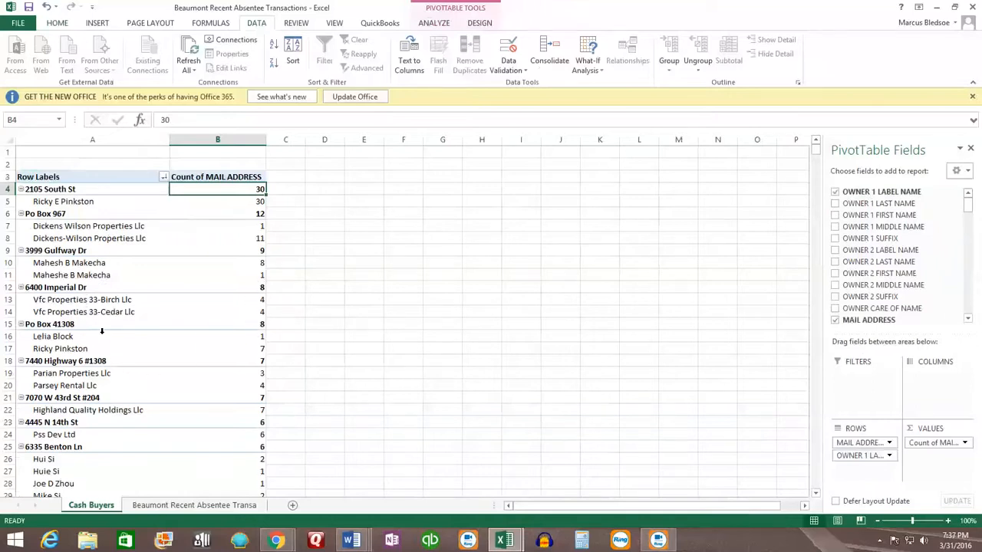
Step: Review the owner names grouped under each repeated mailing address
{"action": "scroll", "coordinate": [101, 331], "scroll_direction": "down", "scroll_amount": 1}
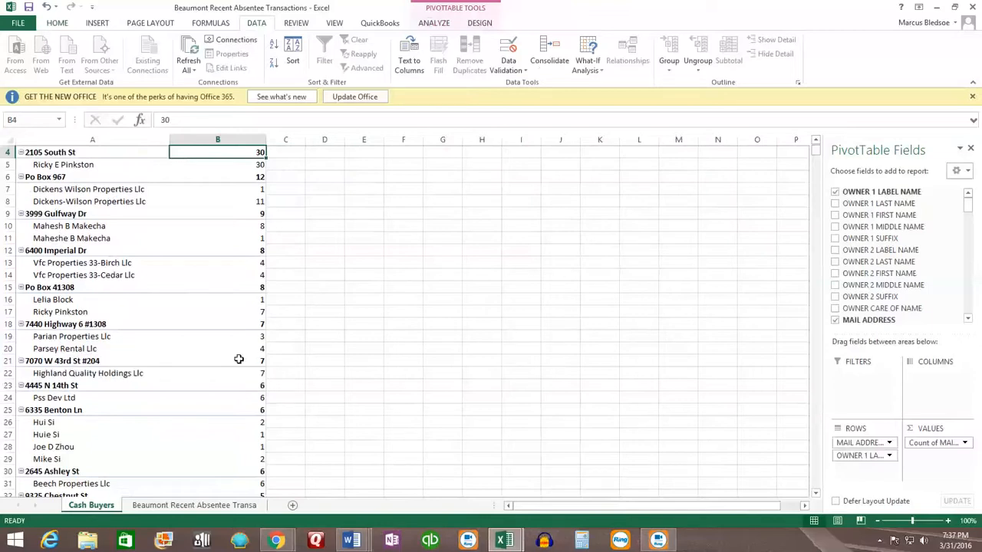
{"action": "left_click", "coordinate": [70, 351]}
{"action": "left_click", "coordinate": [68, 337]}
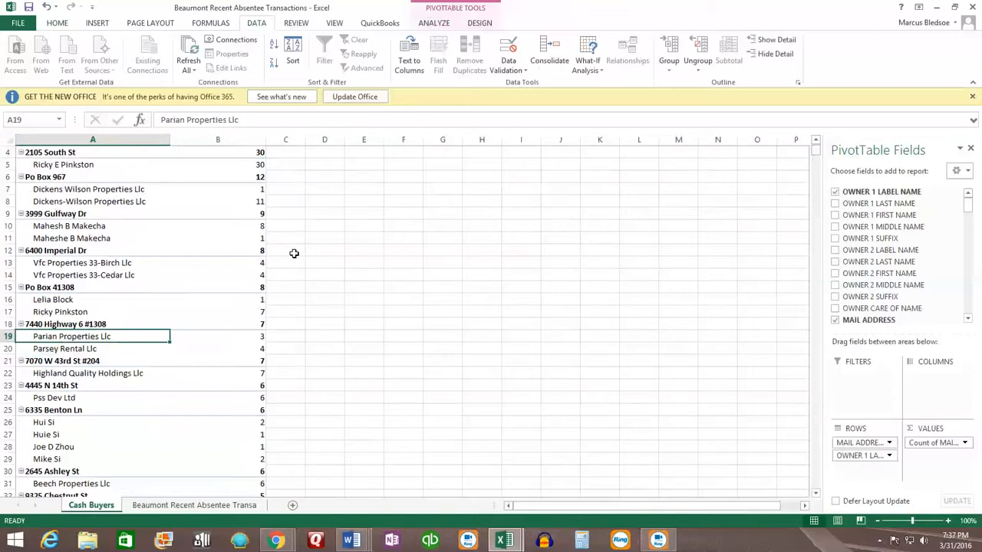
{"action": "scroll", "coordinate": [176, 213], "scroll_direction": "up", "scroll_amount": 1}
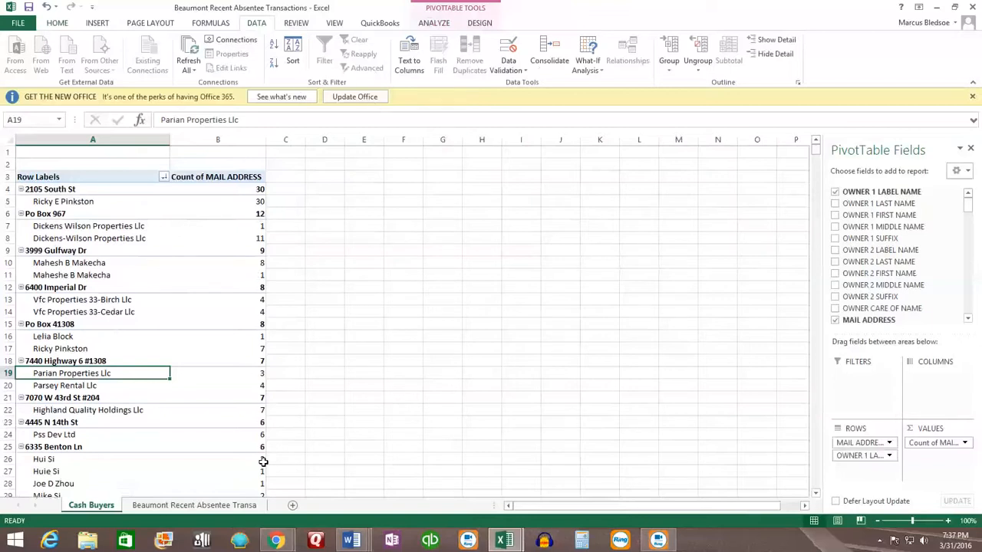
Step: Switch to Chrome and open the Strategic Wholesaler wp-admin login page from the bookmarks
{"action": "left_click", "coordinate": [275, 541]}
{"action": "left_click", "coordinate": [326, 488]}
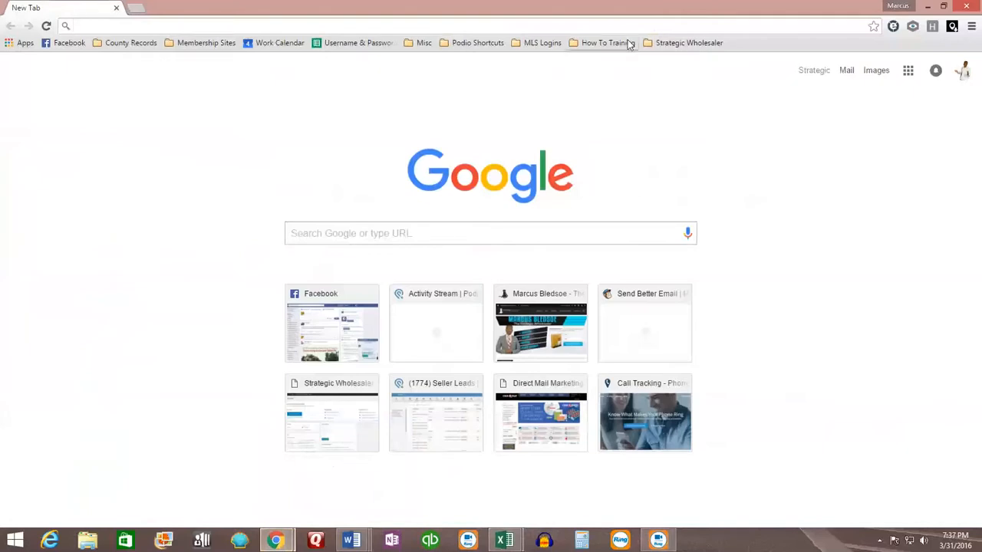
{"action": "left_click", "coordinate": [666, 43]}
{"action": "left_click", "coordinate": [683, 60]}
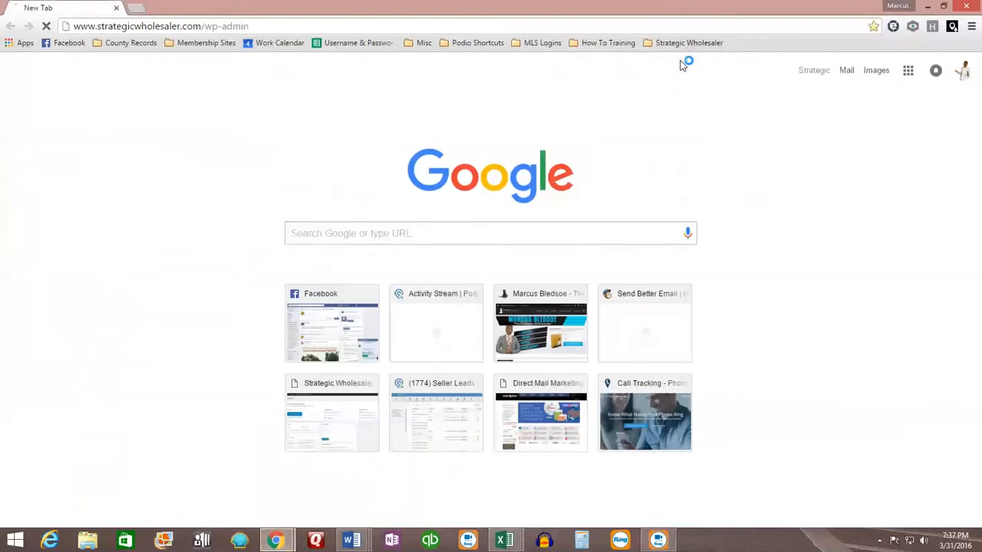
{"action": "left_click", "coordinate": [676, 43]}
{"action": "left_click", "coordinate": [685, 87]}
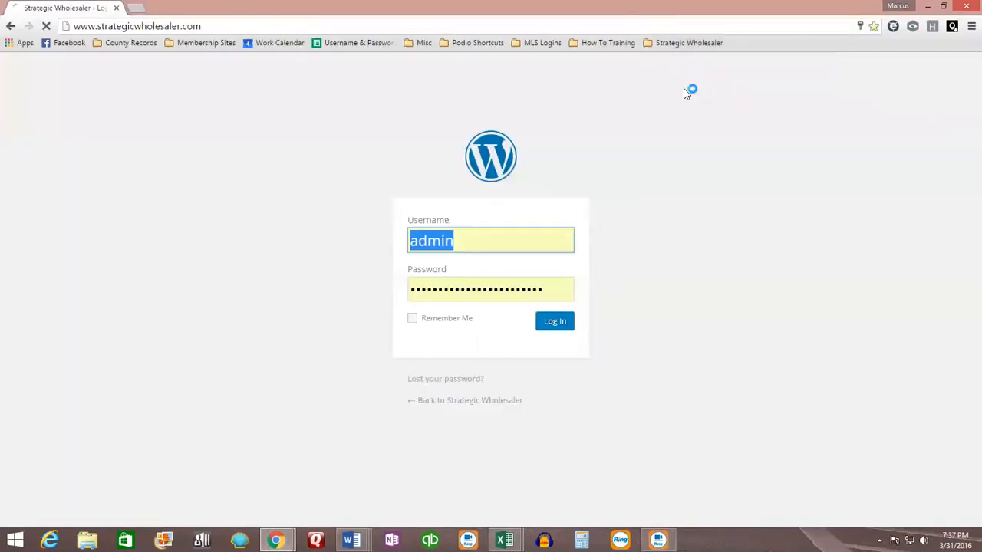